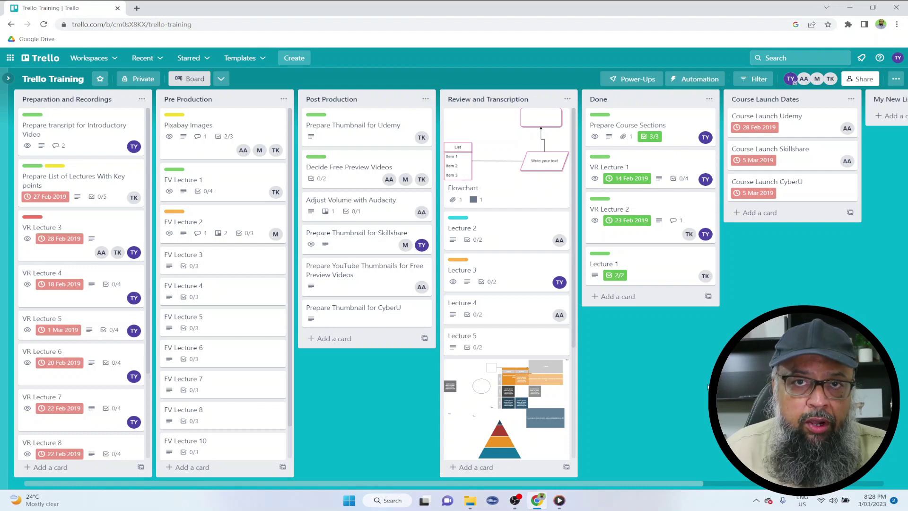
# Go to the Trello Training board and review the FV Lecture 1 card's details
pyautogui.click(12, 24)
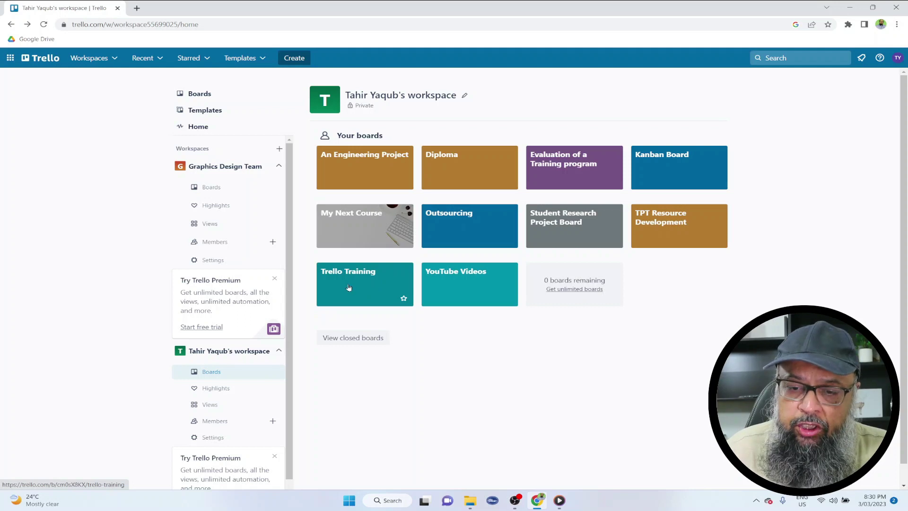
pyautogui.click(348, 287)
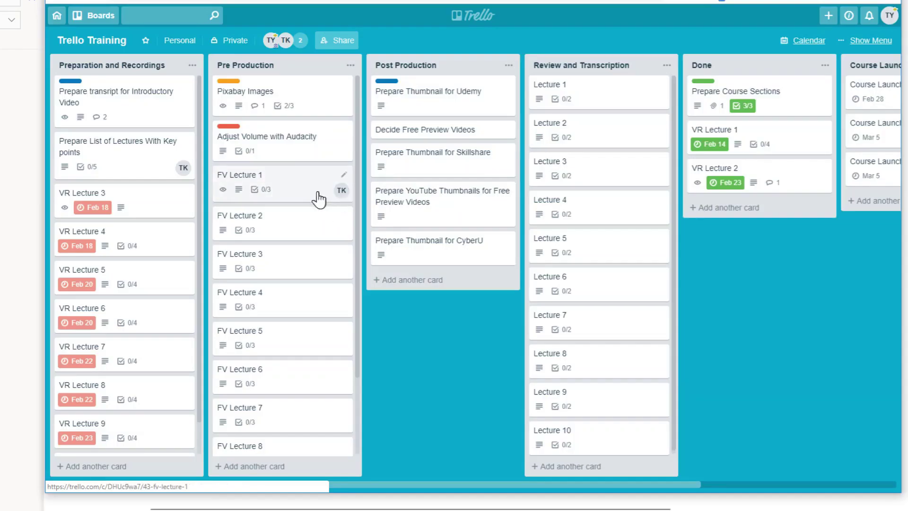
pyautogui.click(298, 192)
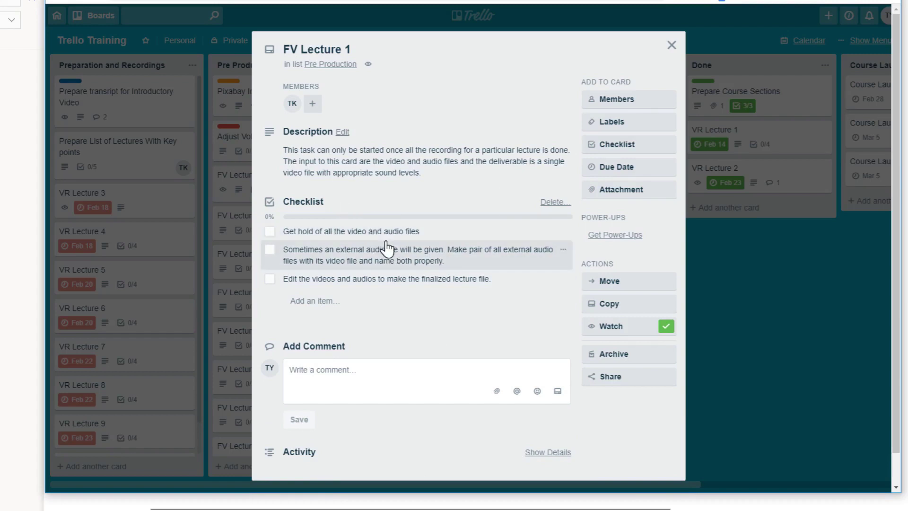
pyautogui.click(671, 46)
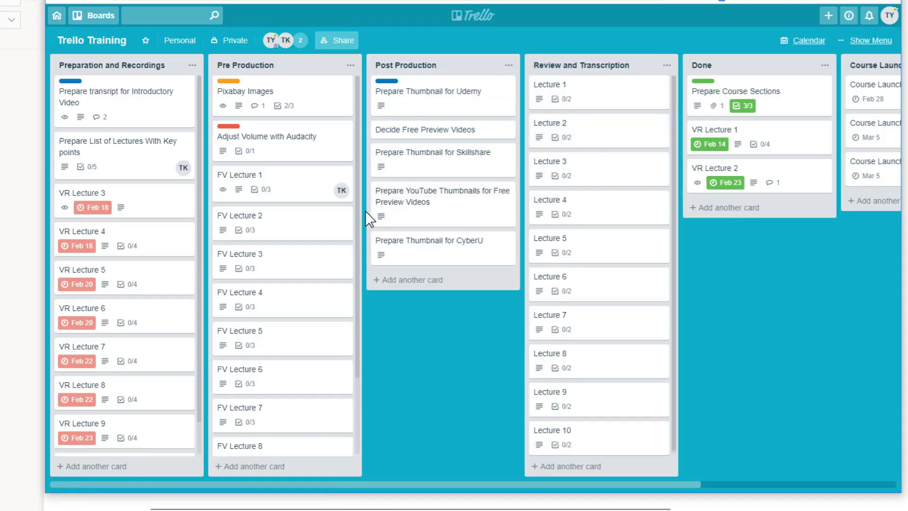
# Copy the Adjust Volume with Audacity card's share link, then close the card
pyautogui.click(279, 143)
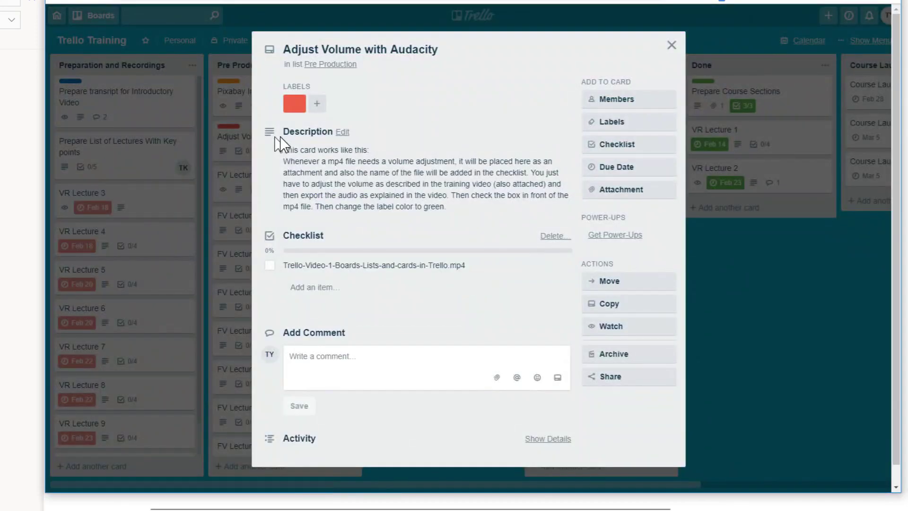
pyautogui.click(622, 382)
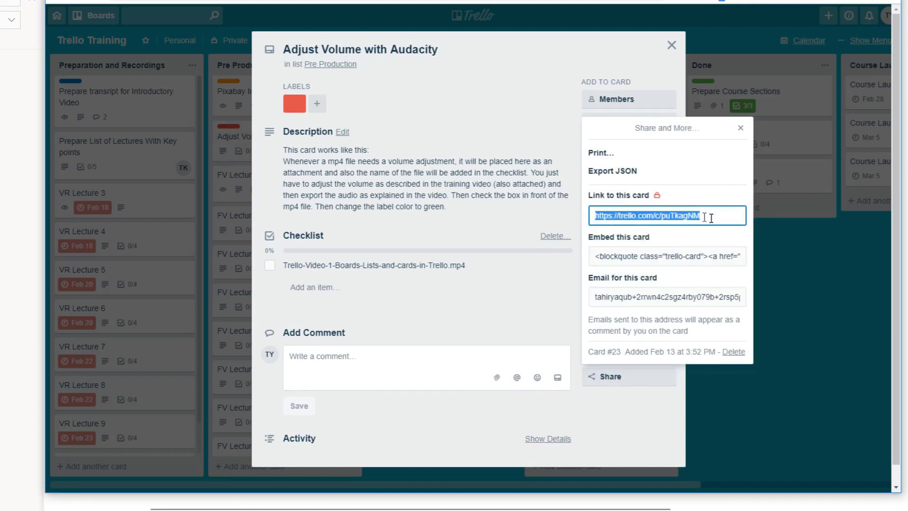
pyautogui.rightClick(674, 214)
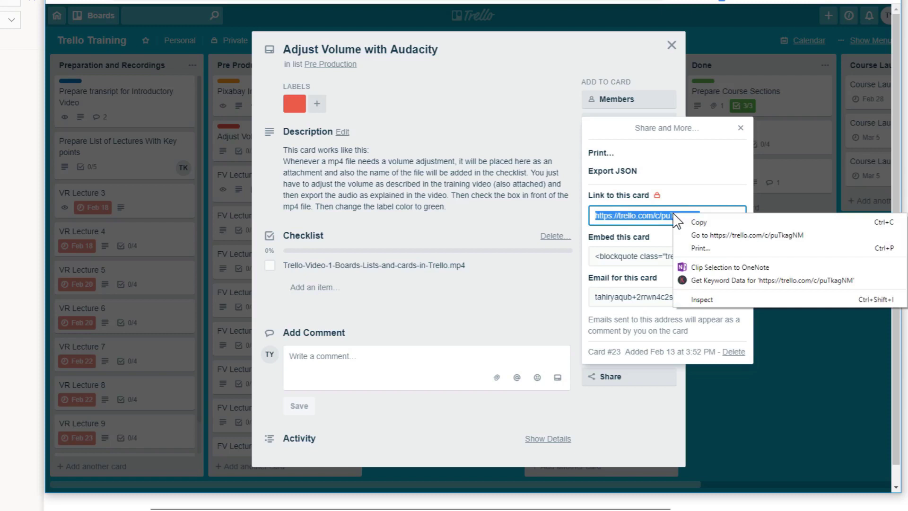
pyautogui.click(699, 224)
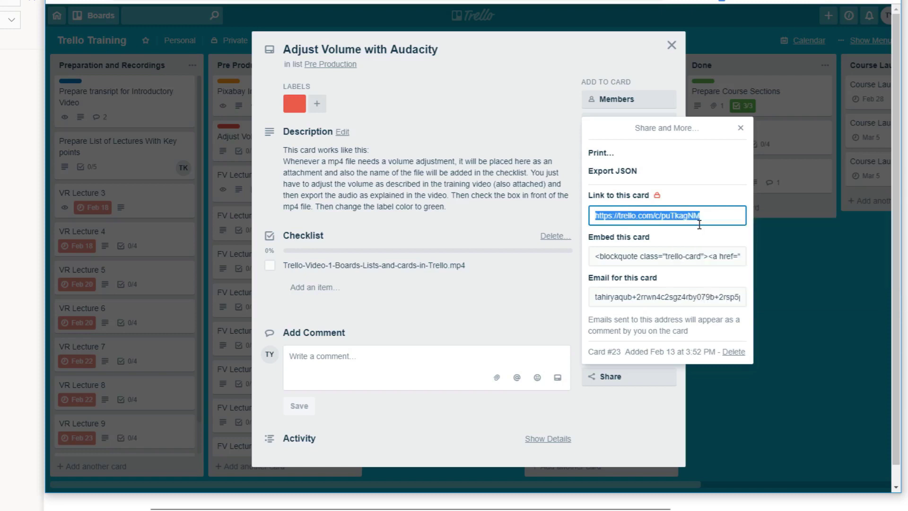
pyautogui.click(741, 128)
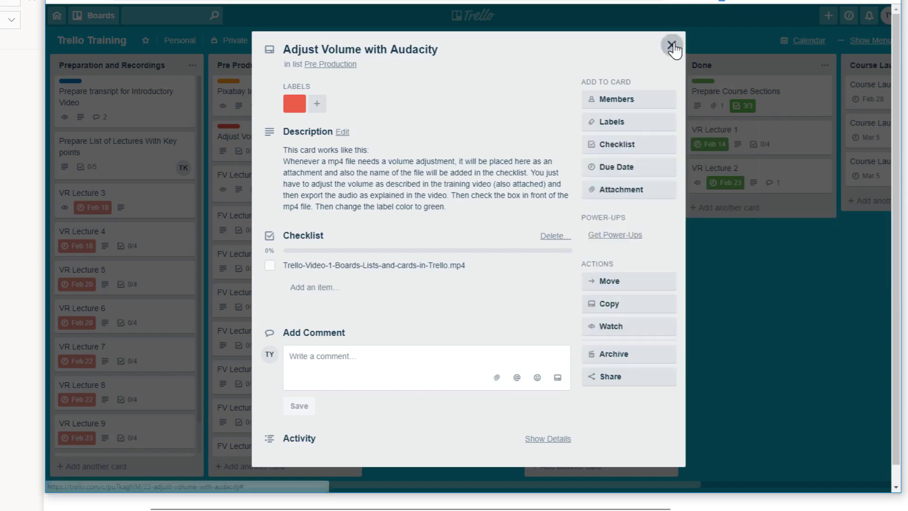
pyautogui.click(672, 46)
# Add a 'Please read instructions' checklist item to FV Lecture 1 containing the pasted Audacity card link
pyautogui.click(283, 187)
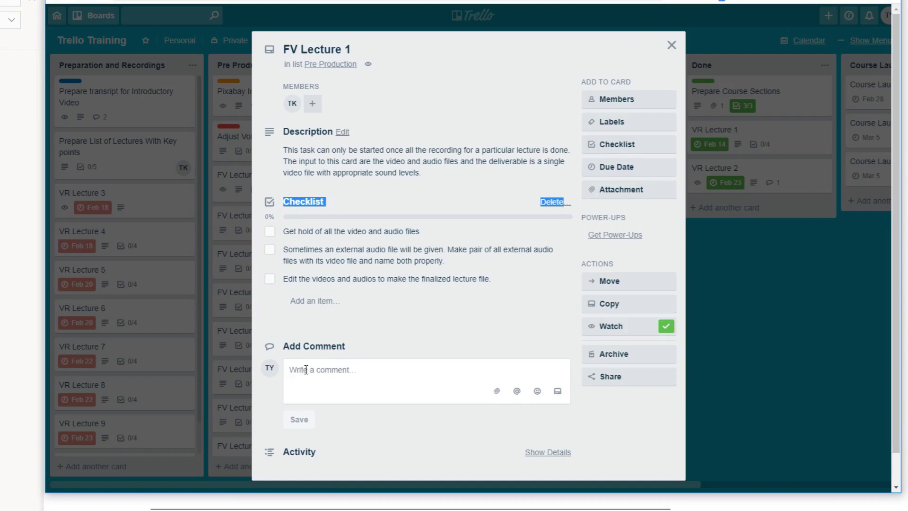
pyautogui.click(326, 301)
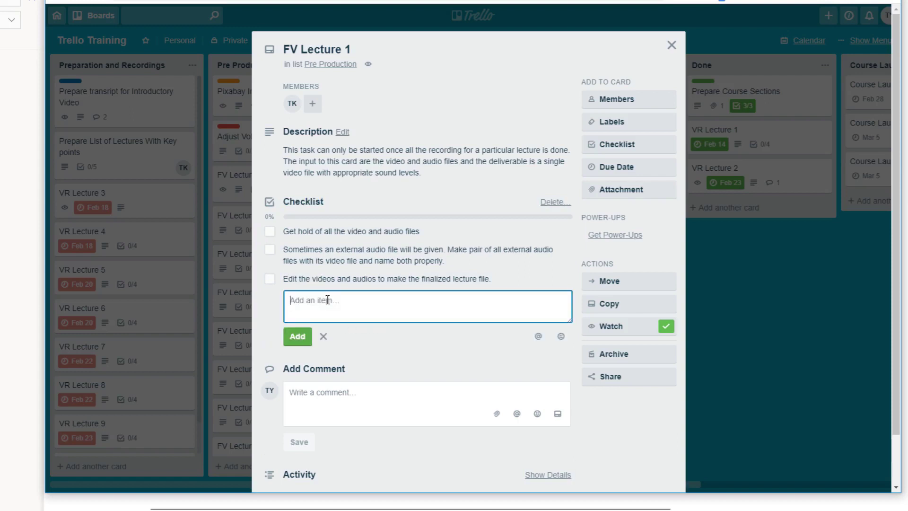
pyautogui.write('Please read instructions')
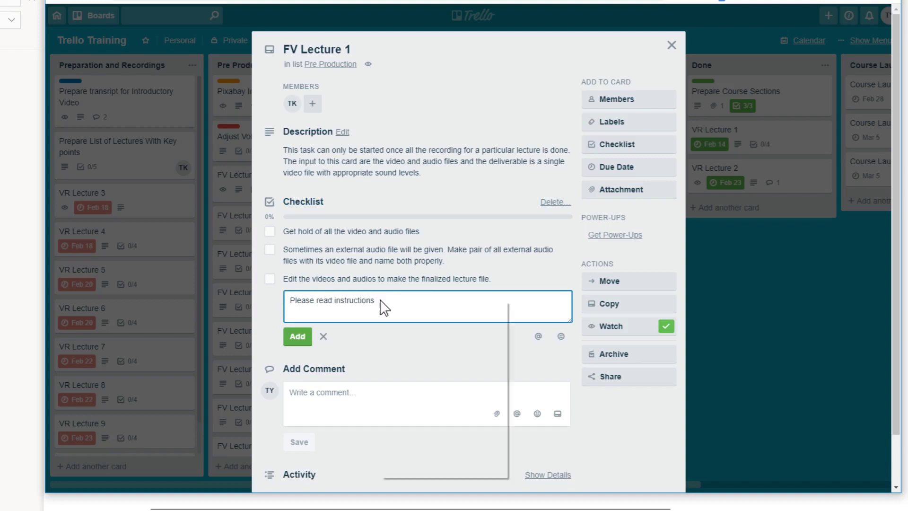
pyautogui.rightClick(381, 301)
pyautogui.click(420, 387)
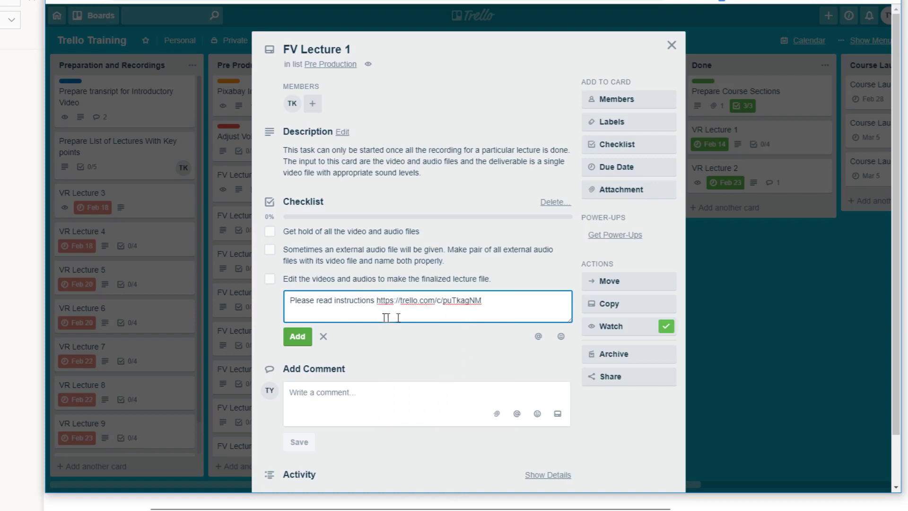
pyautogui.click(298, 336)
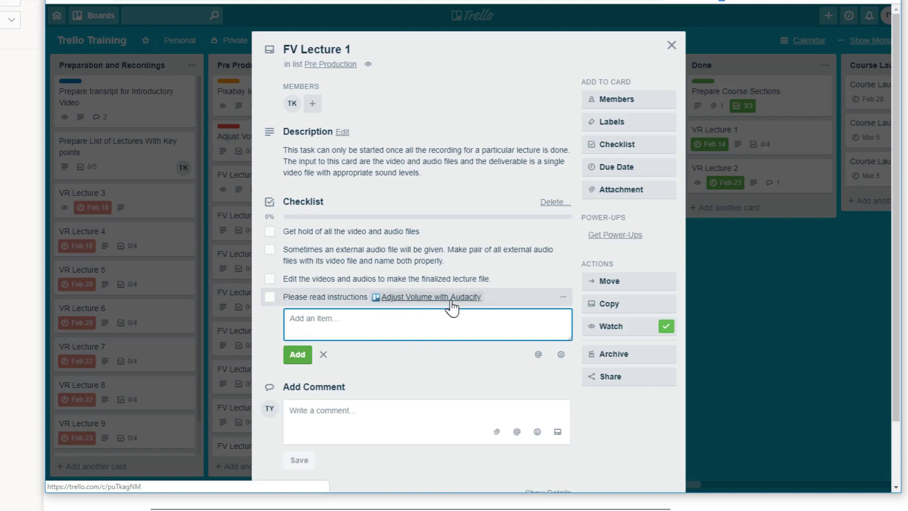
pyautogui.press('Escape')
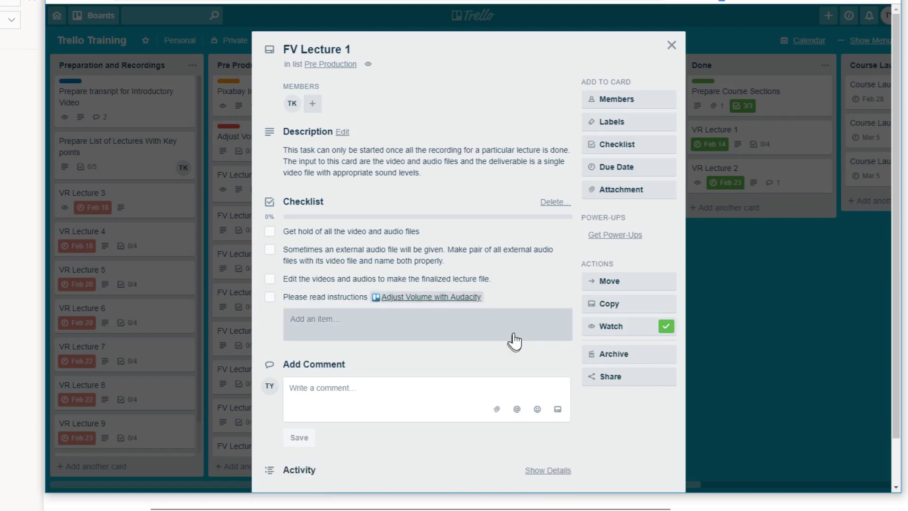
# Follow the checklist link to the Adjust Volume with Audacity card, then close it
pyautogui.click(444, 297)
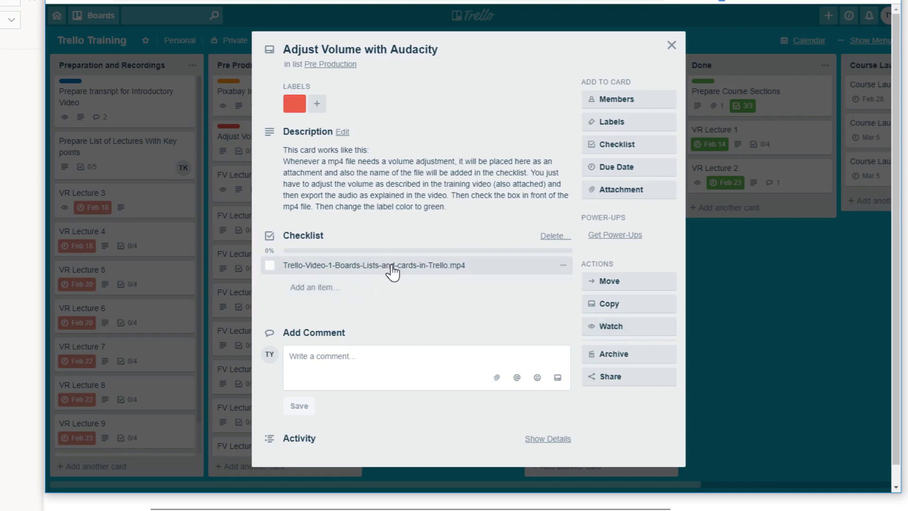
pyautogui.click(671, 46)
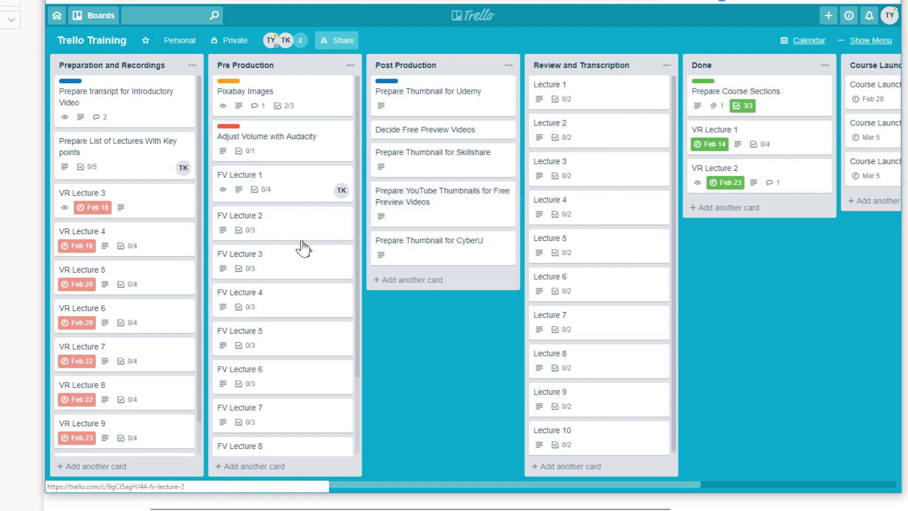
# Post 'Plz look at this card' on FV Lecture 2 with a Training Need Analysis 1 & 2 board link
pyautogui.click(253, 225)
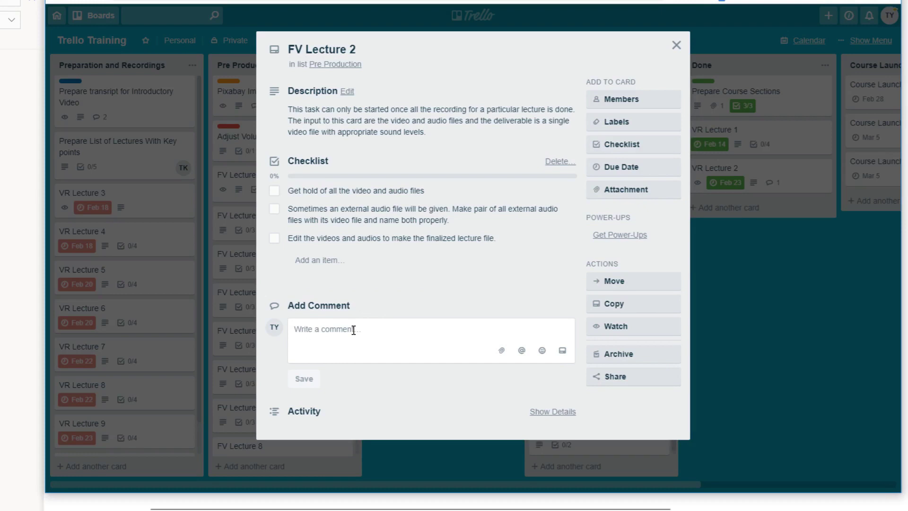
pyautogui.click(300, 330)
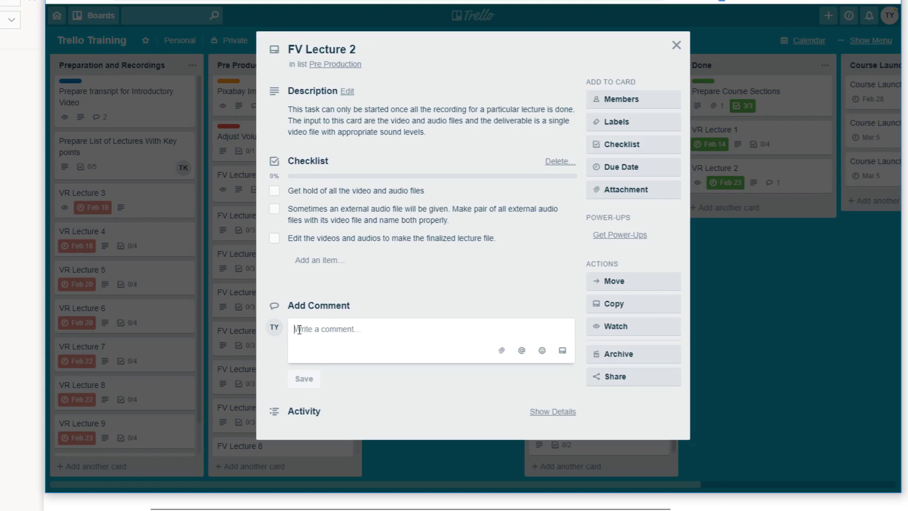
pyautogui.write('Plz look at t')
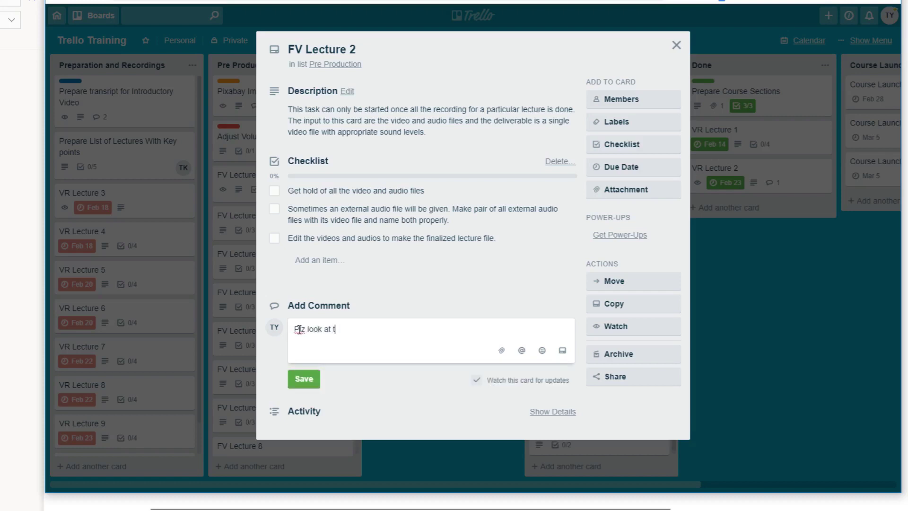
pyautogui.write('his card')
pyautogui.click(564, 353)
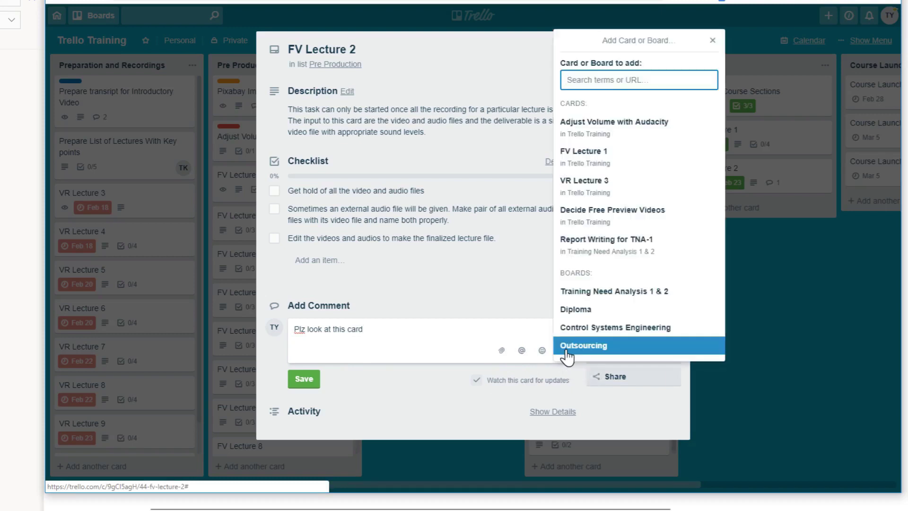
pyautogui.moveTo(598, 122); pyautogui.dragTo(615, 152)
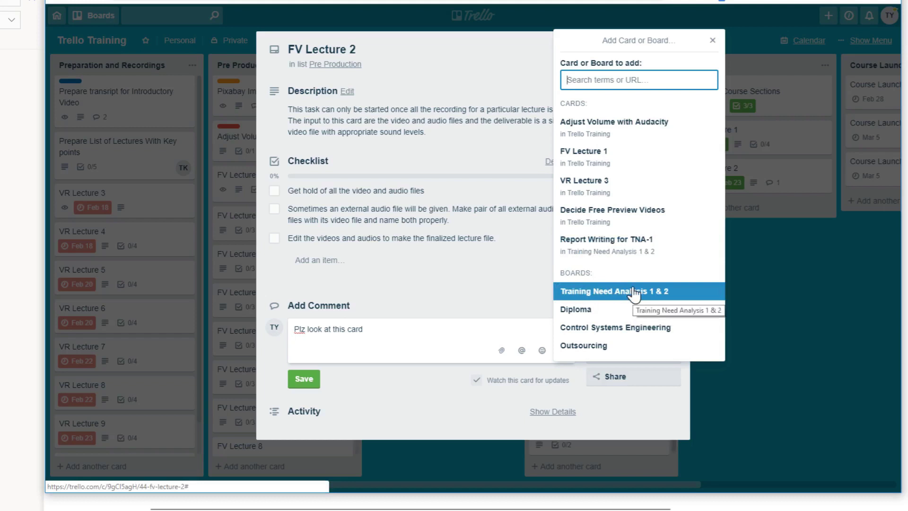
pyautogui.click(610, 295)
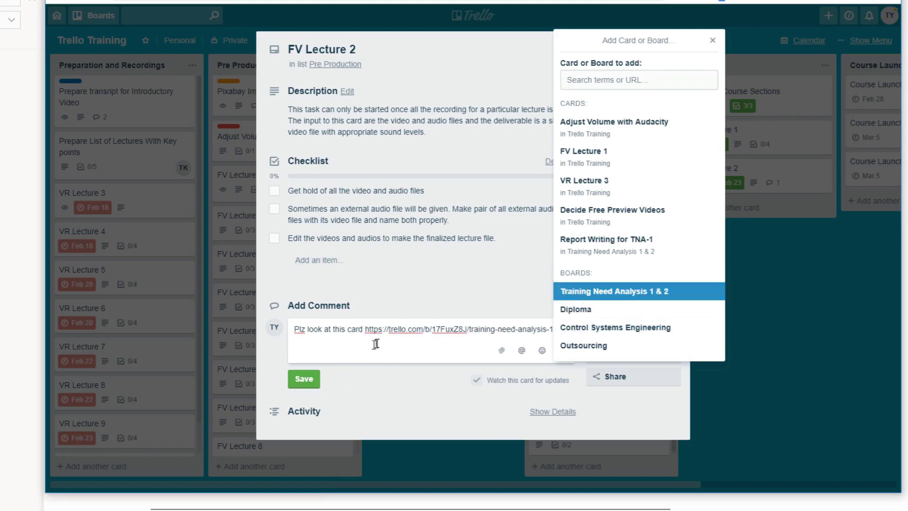
pyautogui.click(311, 385)
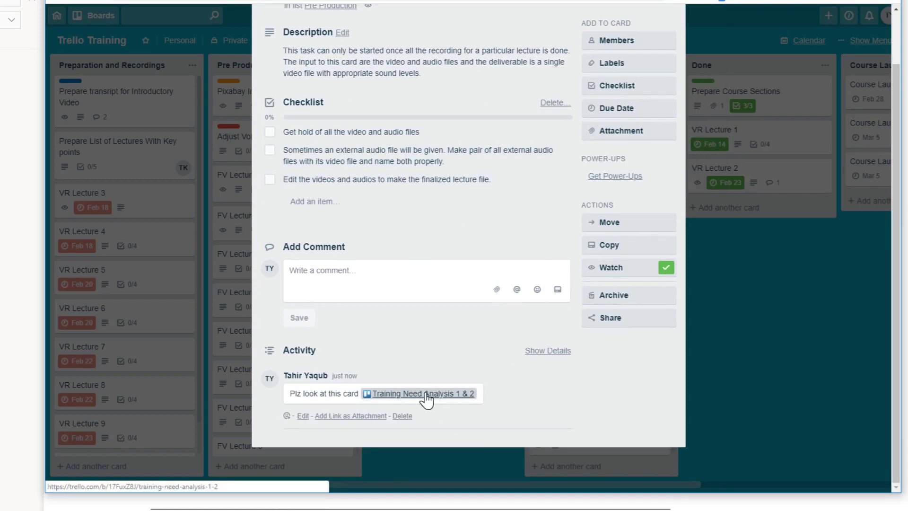
pyautogui.click(426, 394)
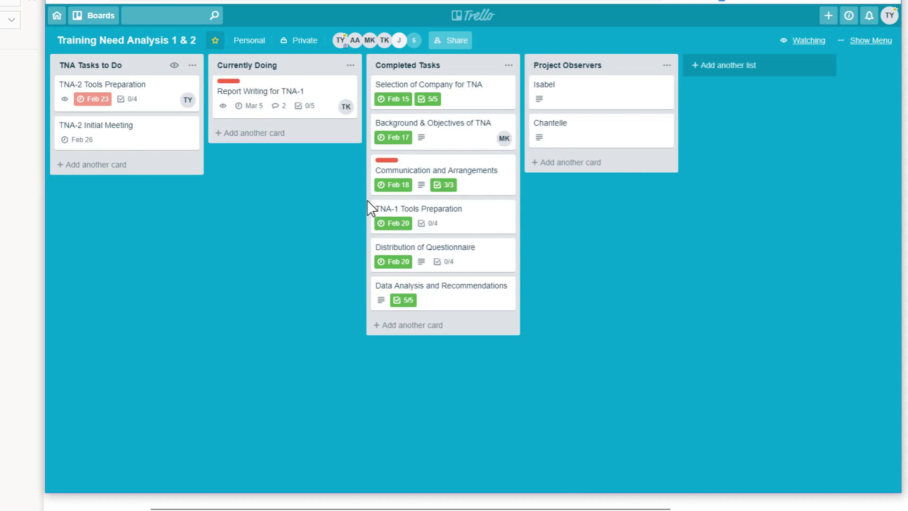
pyautogui.click(64, 2)
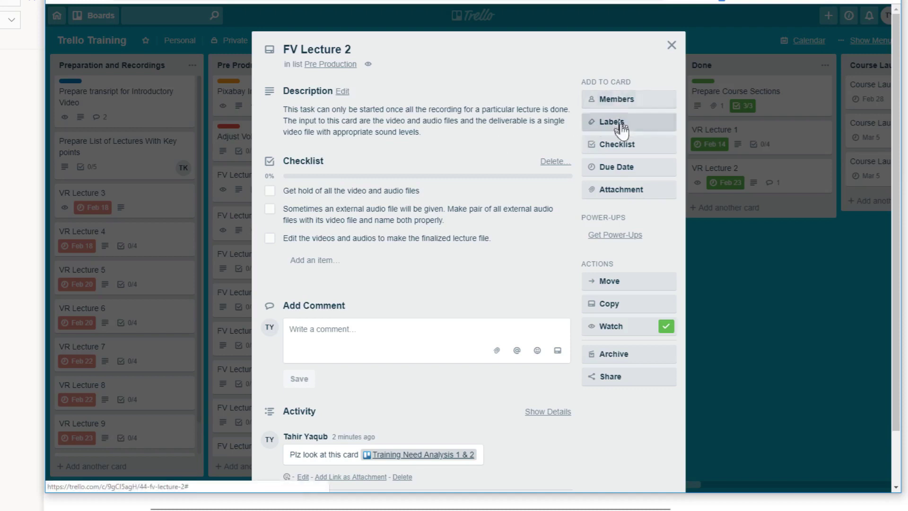
# Add the Adjust Volume with Audacity card as a Trello attachment on FV Lecture 2
pyautogui.click(629, 191)
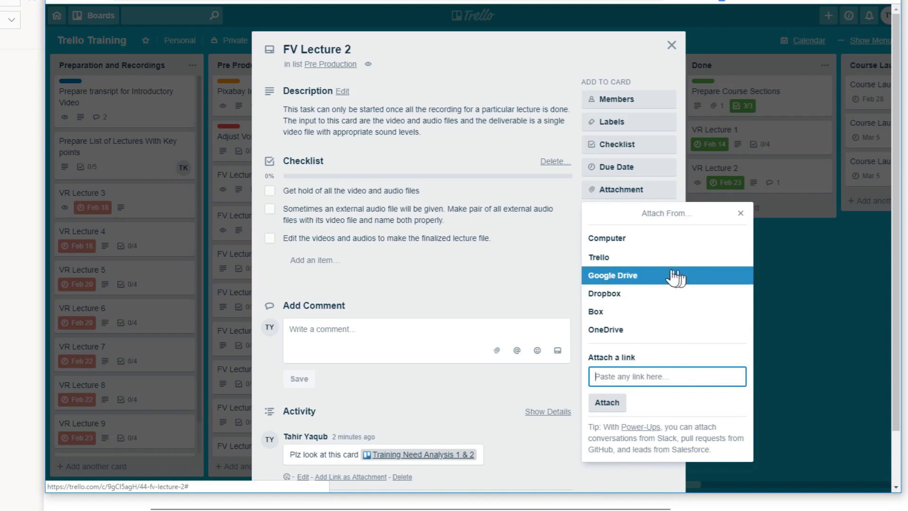
pyautogui.click(604, 265)
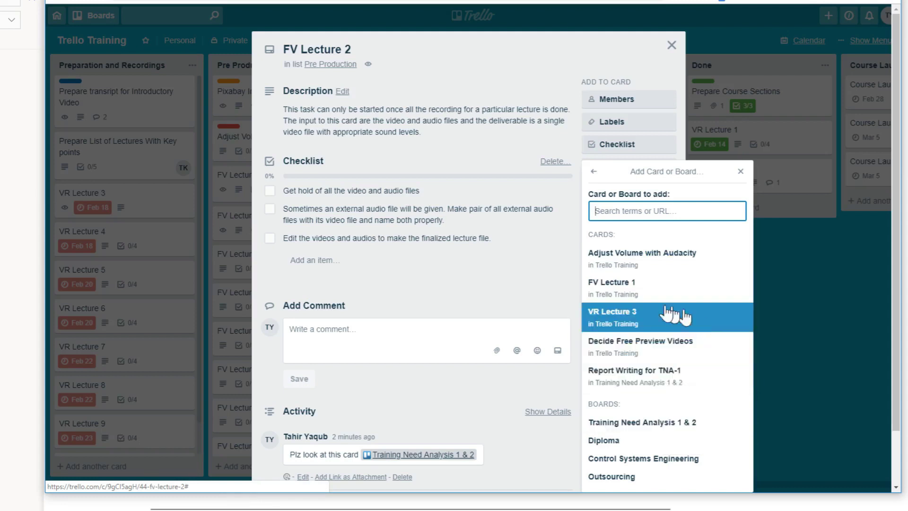
pyautogui.click(673, 264)
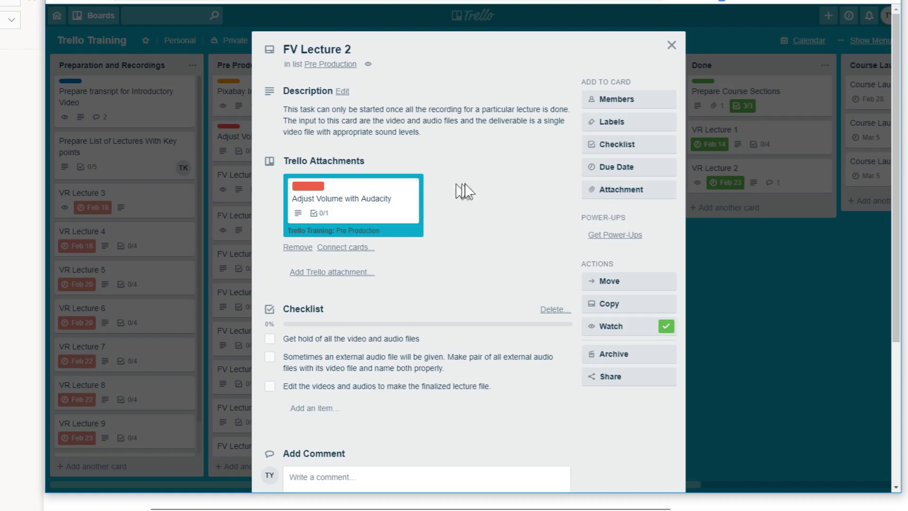
# Attach the Training Need Analysis 1 & 2 board, then open the attached Audacity card
pyautogui.click(617, 194)
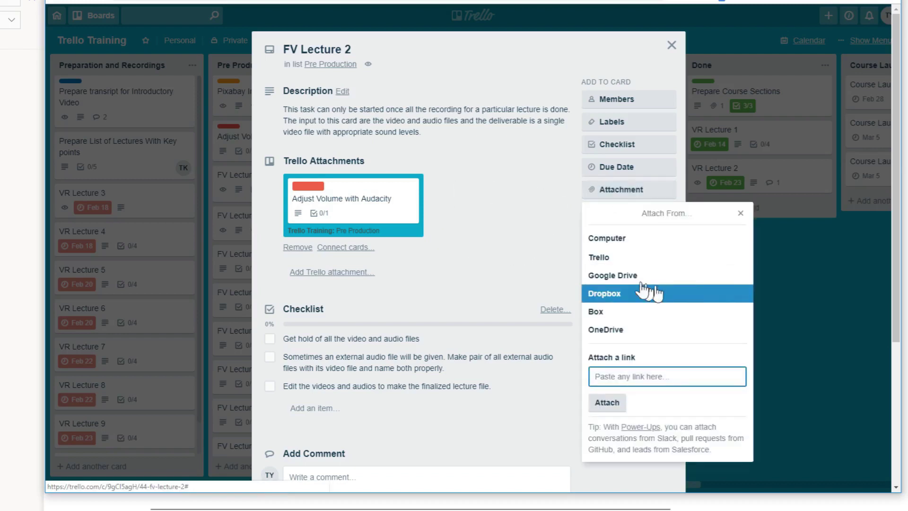
pyautogui.click(599, 257)
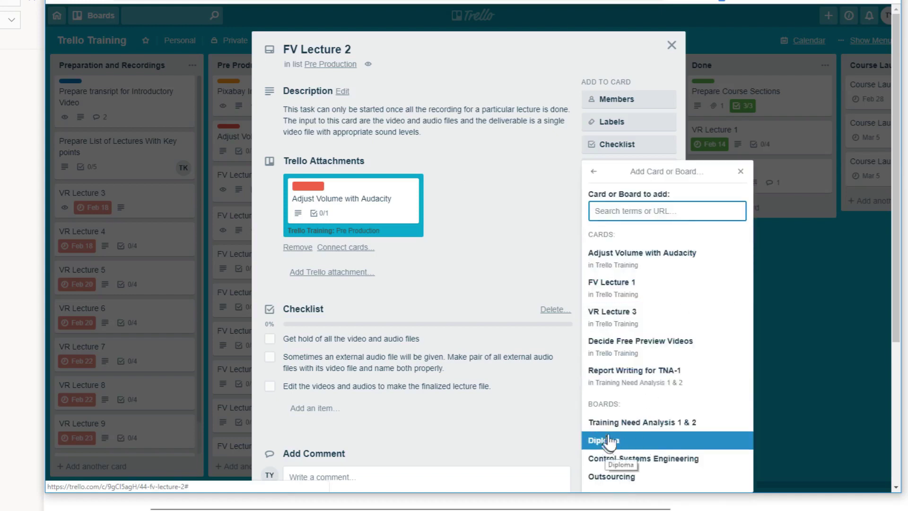
pyautogui.click(597, 423)
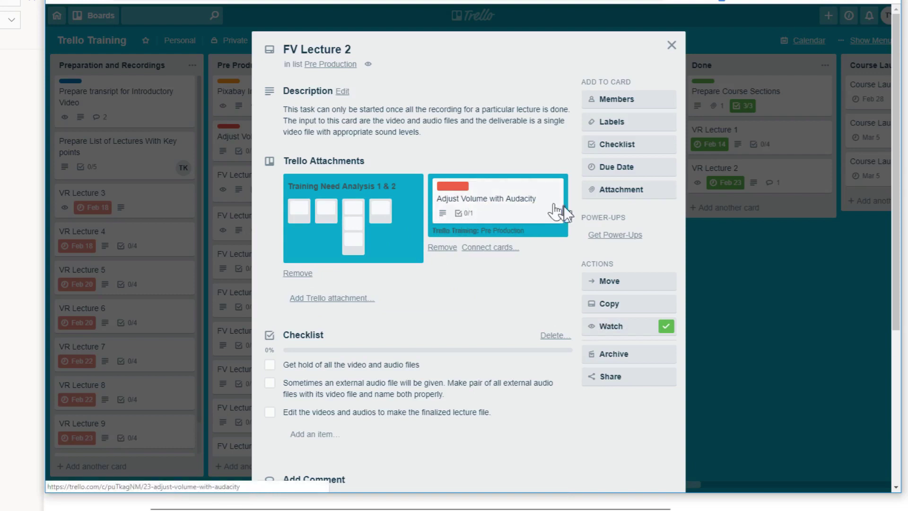
pyautogui.click(520, 204)
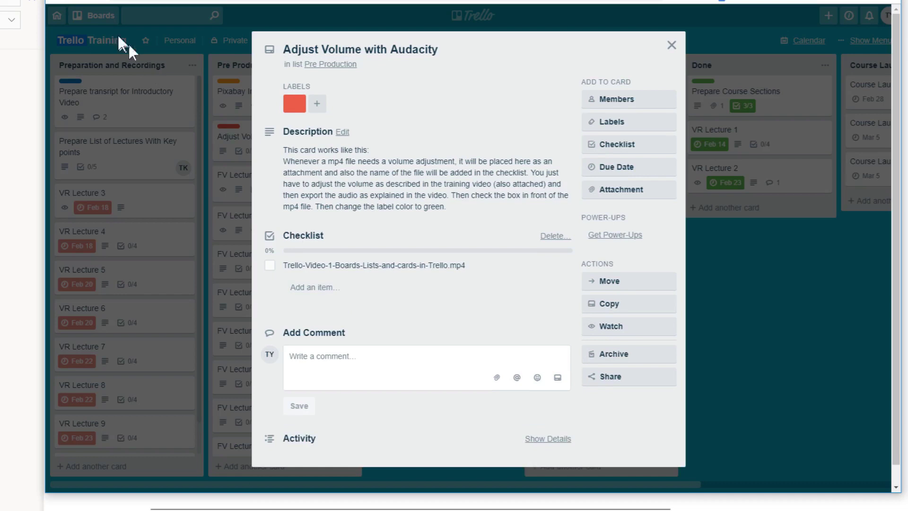
# Relate FV Lecture 2 and Adjust Volume with Audacity both ways, verifying the link on the Audacity card
pyautogui.click(64, 4)
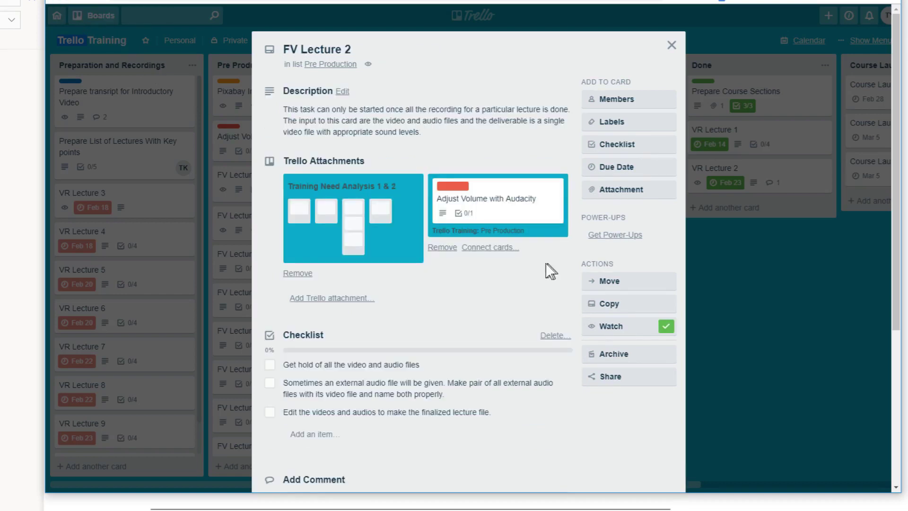
pyautogui.click(490, 247)
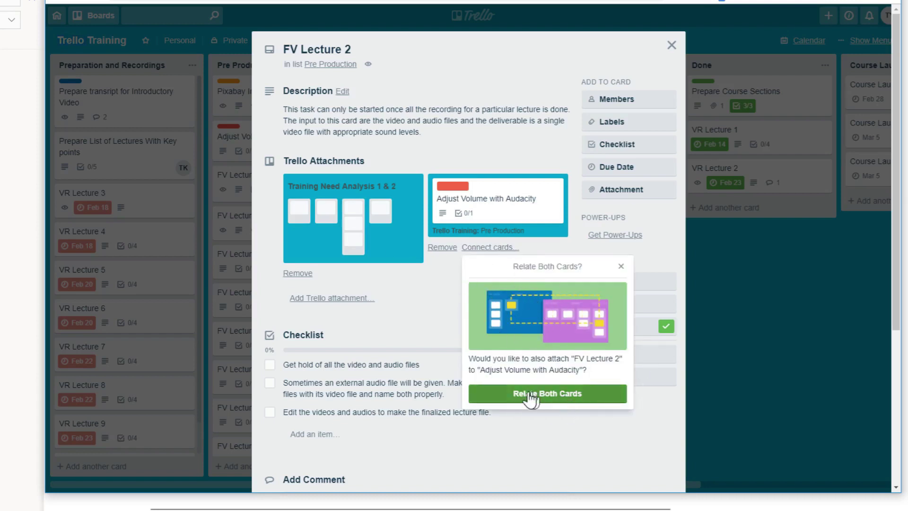
pyautogui.click(566, 398)
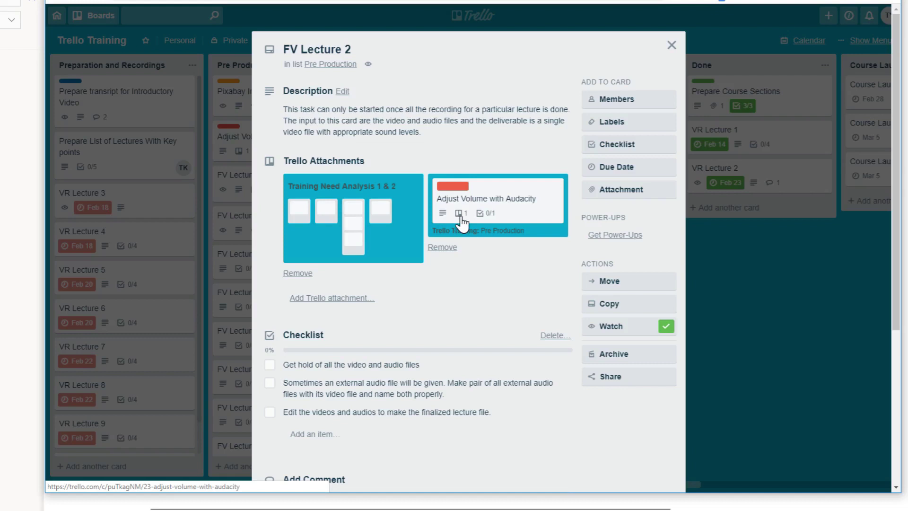
pyautogui.click(462, 217)
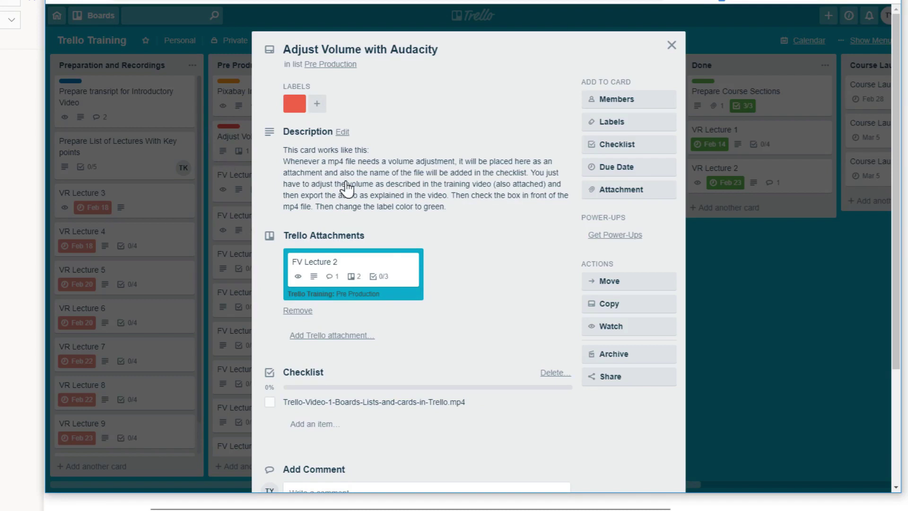
pyautogui.click(351, 283)
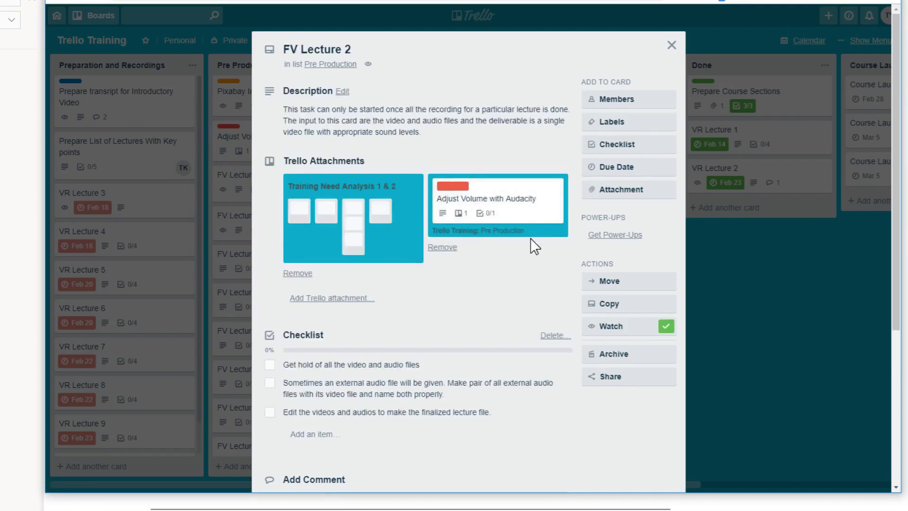